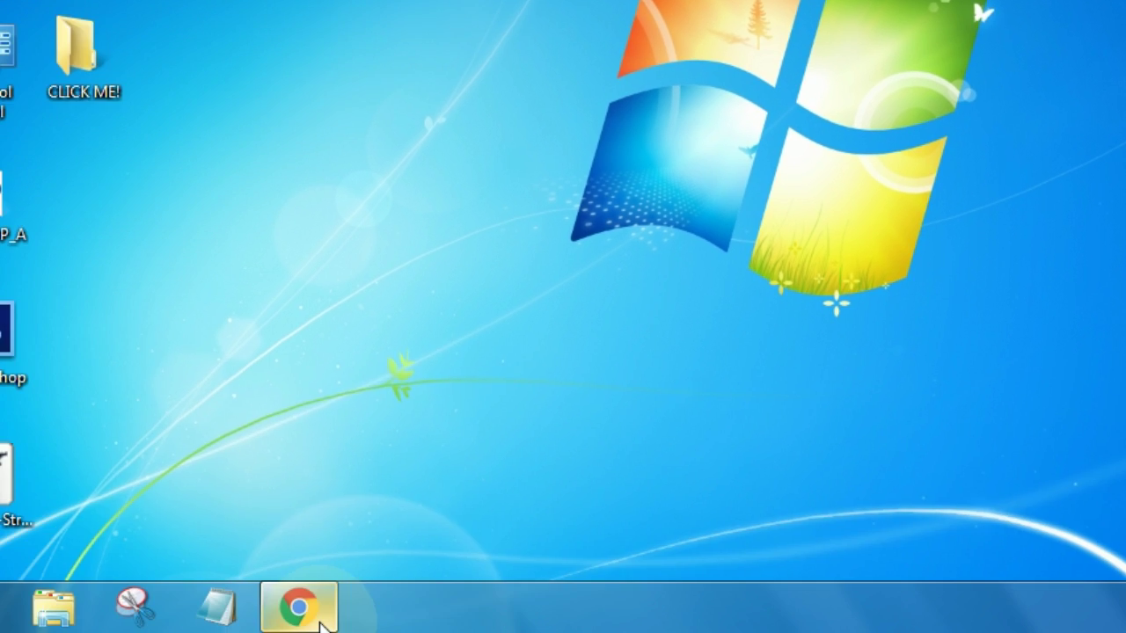
Bring back the VSDC download page in Chrome and start downloading Video Editor 4.0.1
{"action": "left_click", "coordinate": [299, 607]}
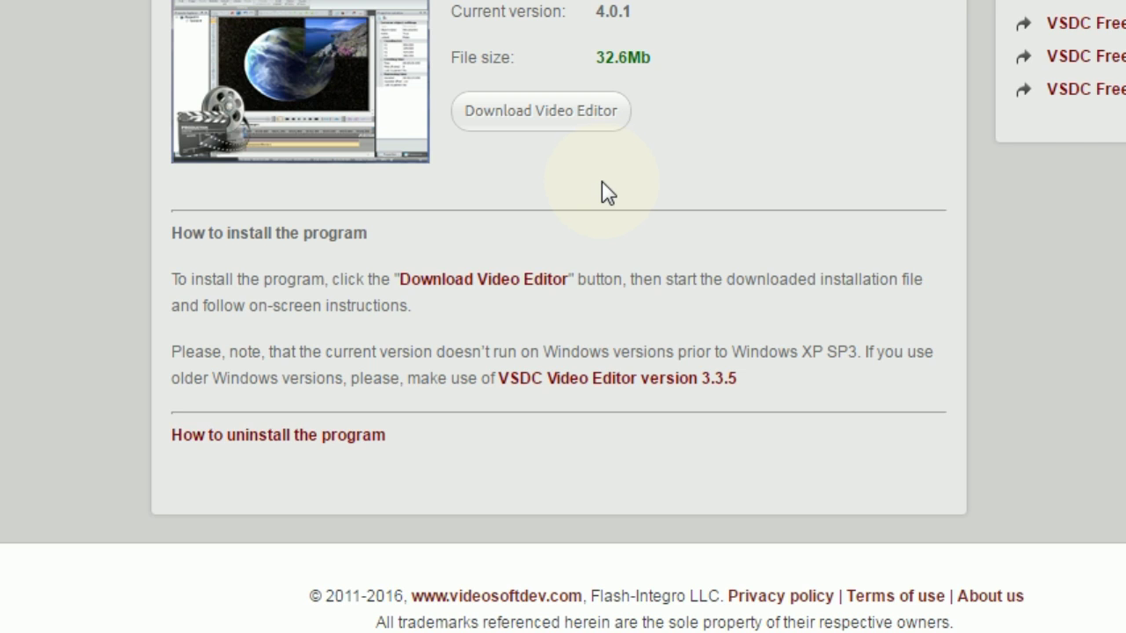
{"action": "scroll", "coordinate": [681, 181], "scroll_direction": "up", "scroll_amount": 1}
{"action": "scroll", "coordinate": [681, 194], "scroll_direction": "up", "scroll_amount": 1}
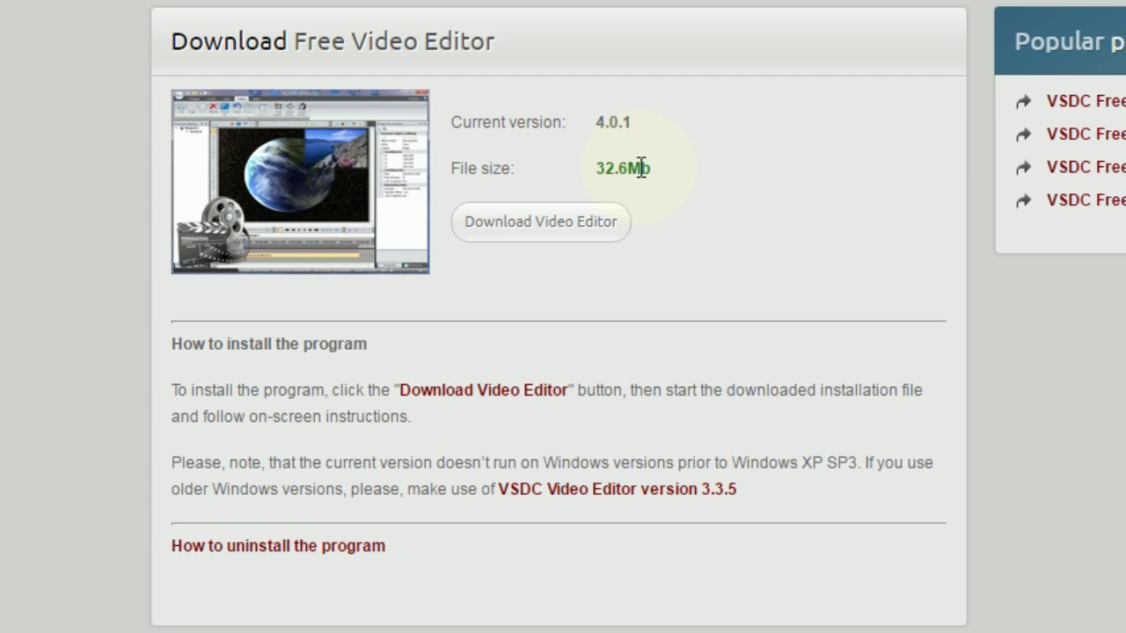
{"action": "scroll", "coordinate": [598, 172], "scroll_direction": "up", "scroll_amount": 1}
{"action": "scroll", "coordinate": [519, 176], "scroll_direction": "up", "scroll_amount": 1}
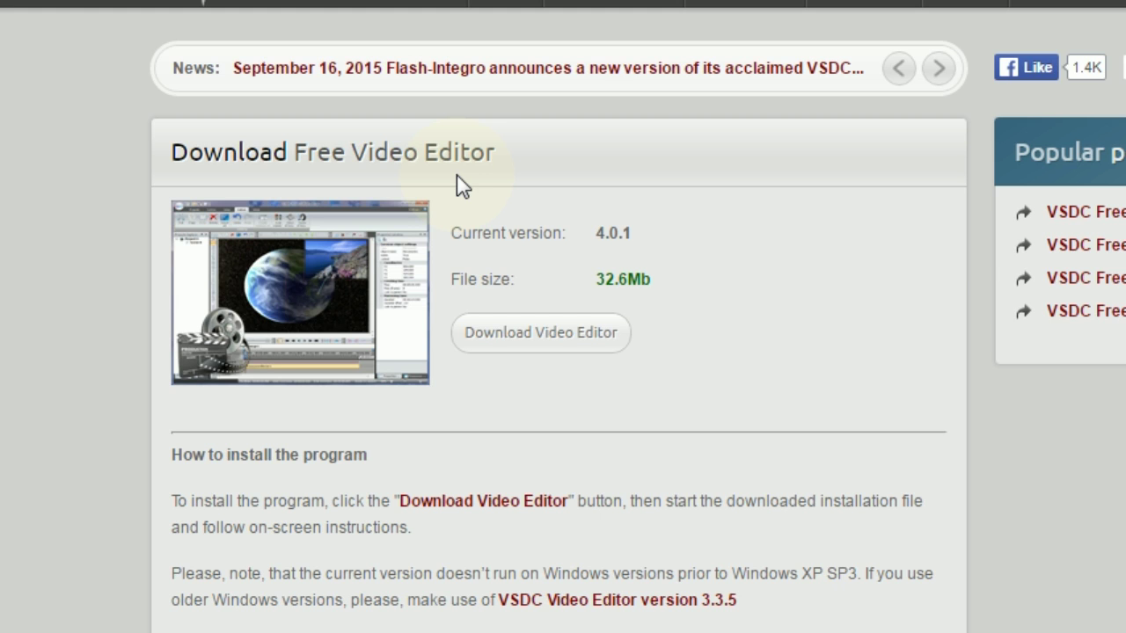
{"action": "left_click", "coordinate": [562, 342]}
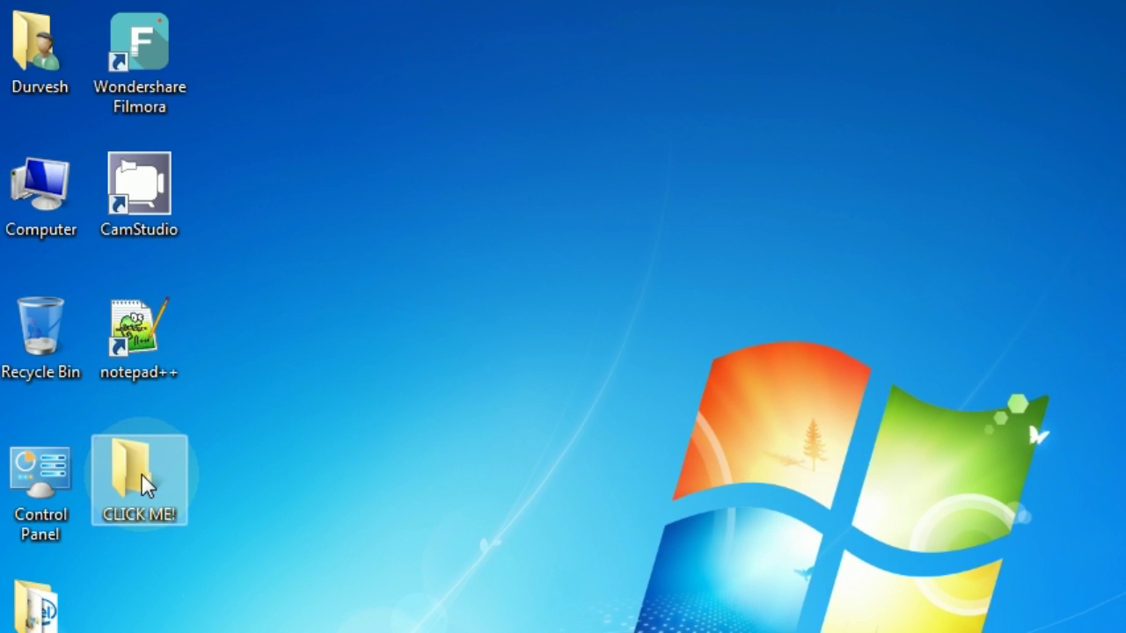
Open the desktop CLICK ME! folder and run video_editor.exe to reach the setup language prompt
{"action": "double_click", "coordinate": [146, 471]}
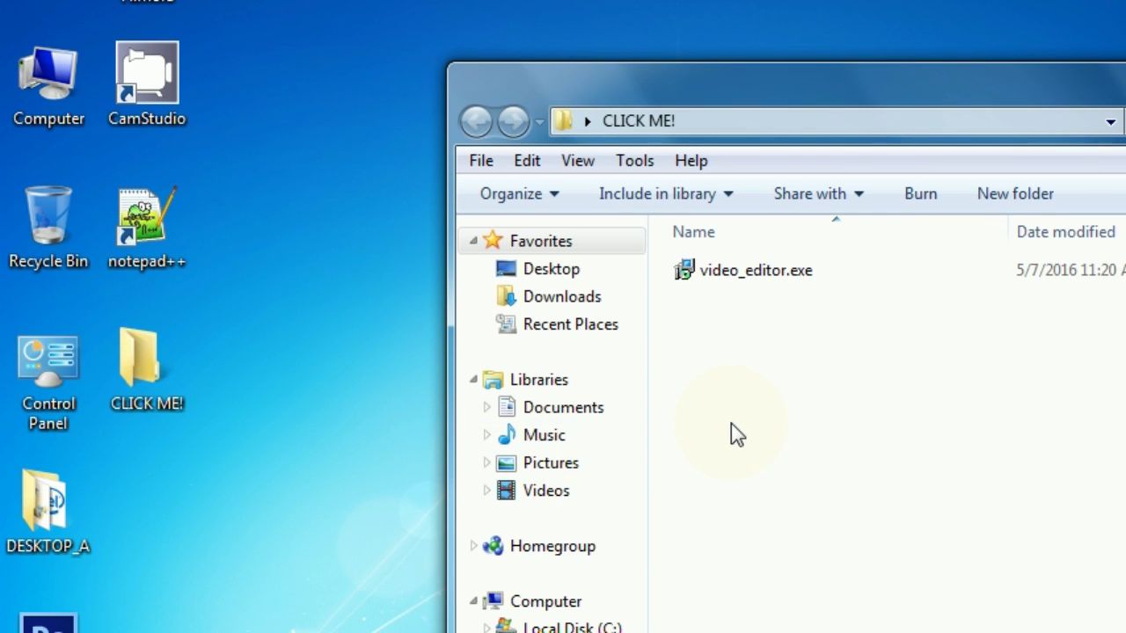
{"action": "mouse_move", "coordinate": [679, 416]}
{"action": "left_mouse_down"}
{"action": "mouse_move", "coordinate": [838, 212]}
{"action": "mouse_move", "coordinate": [818, 320]}
{"action": "left_mouse_up"}
{"action": "left_click", "coordinate": [818, 320]}
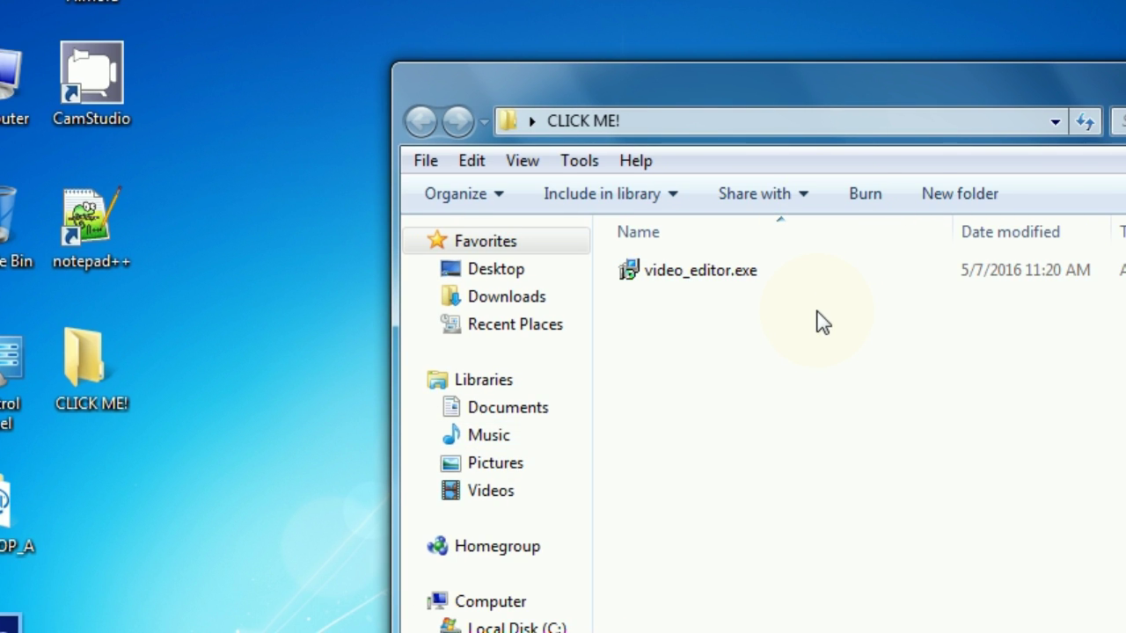
{"action": "left_click", "coordinate": [774, 282]}
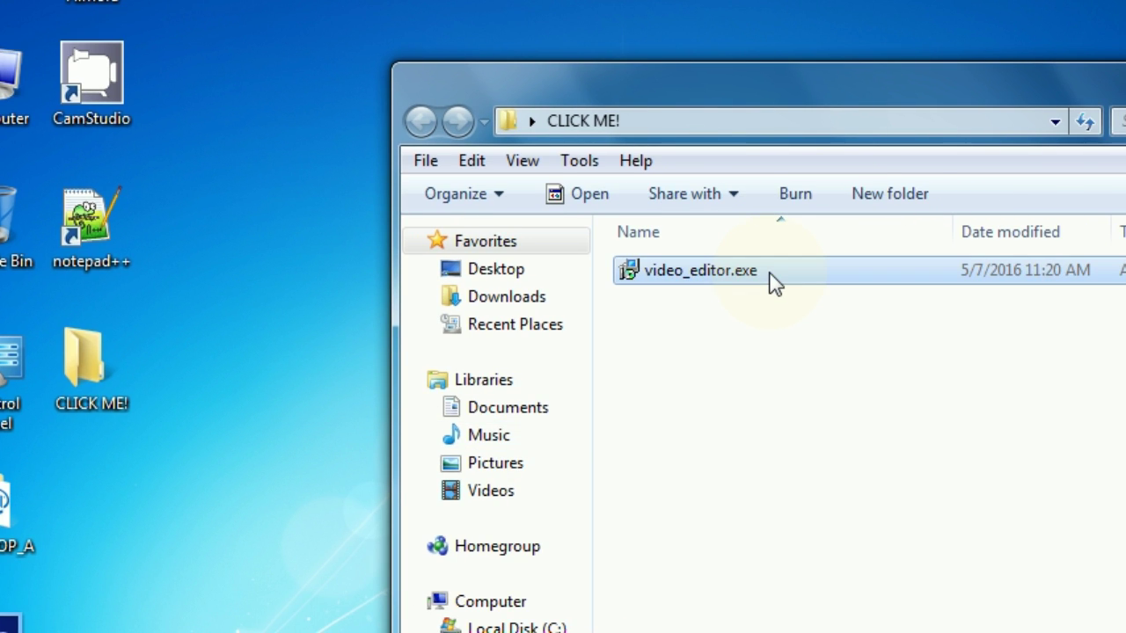
{"action": "double_click", "coordinate": [775, 282]}
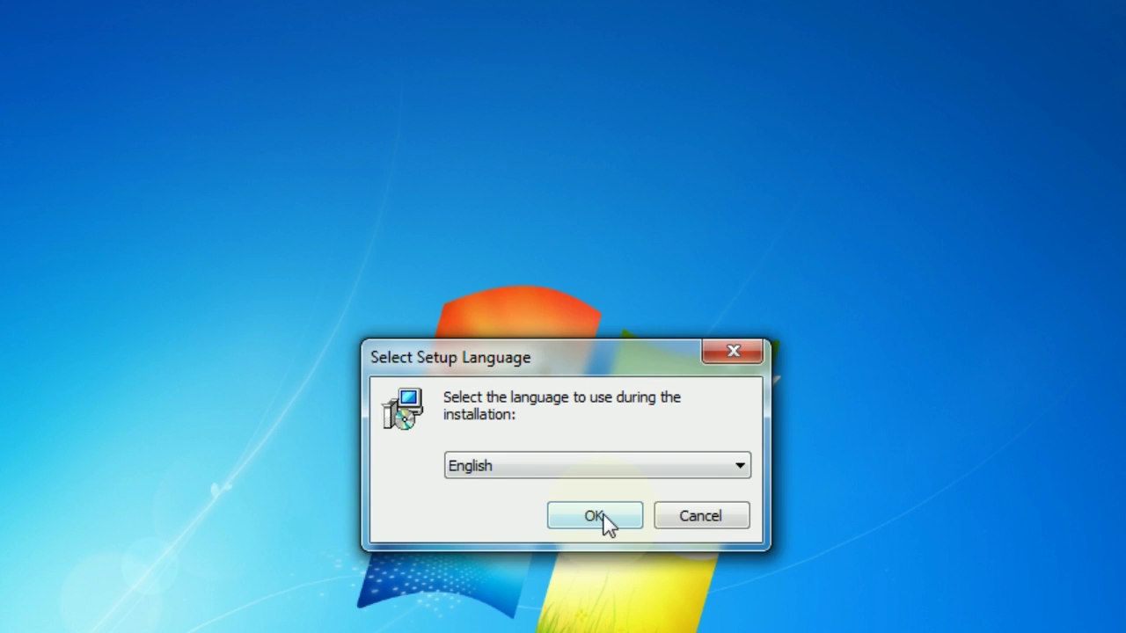
Keep English, accept the license agreement and advance to the destination folder page
{"action": "left_click", "coordinate": [603, 515]}
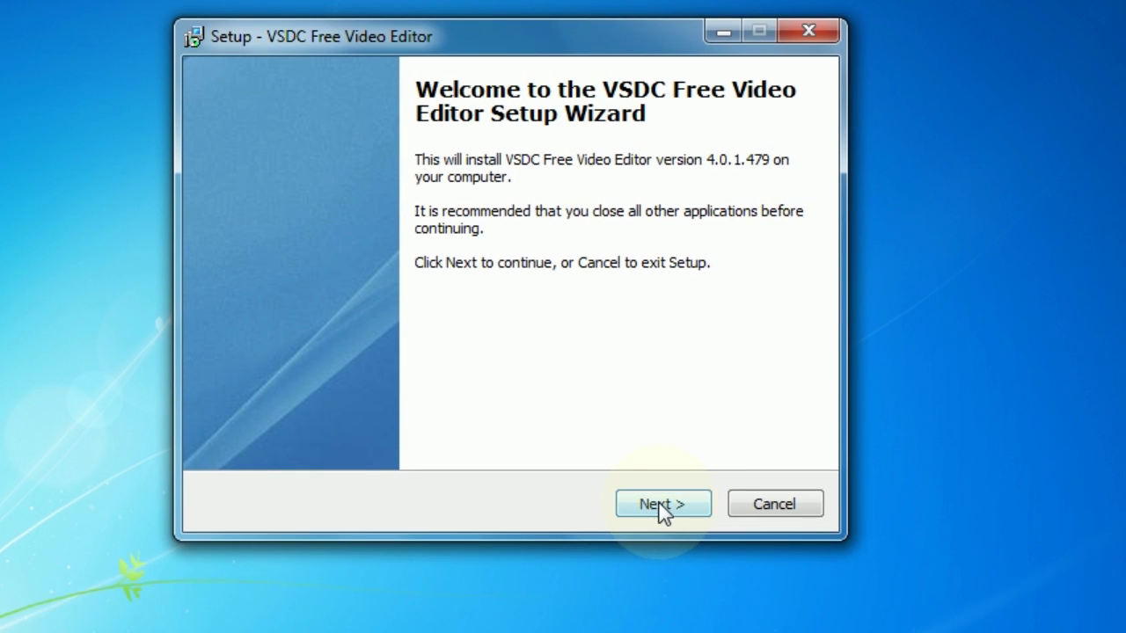
{"action": "left_click", "coordinate": [717, 615]}
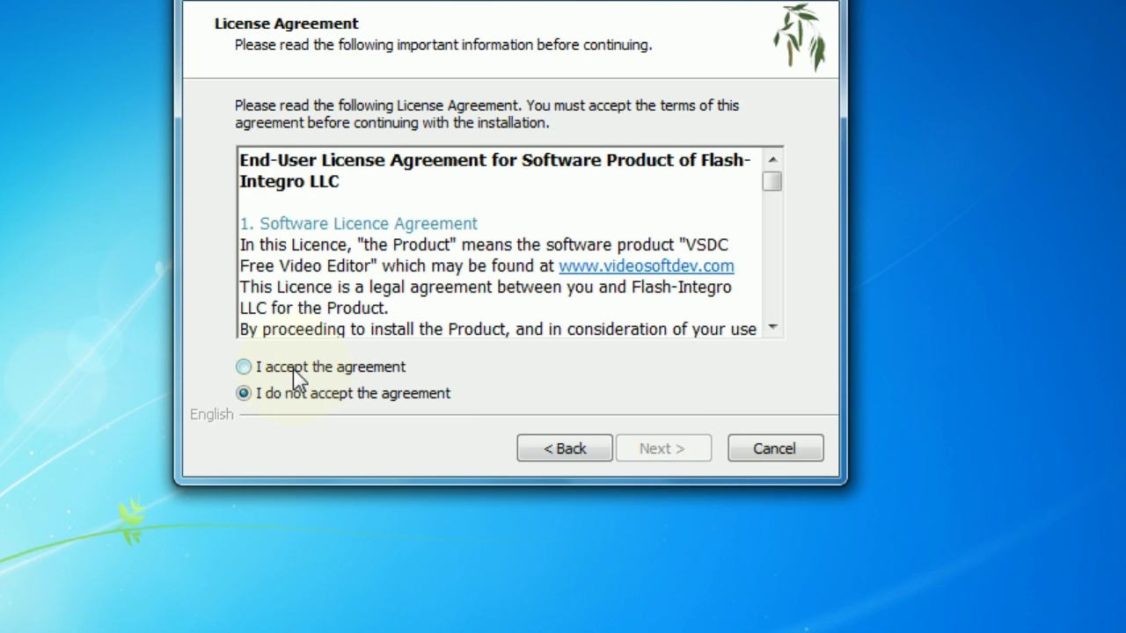
{"action": "left_click", "coordinate": [295, 369]}
{"action": "left_click", "coordinate": [656, 453]}
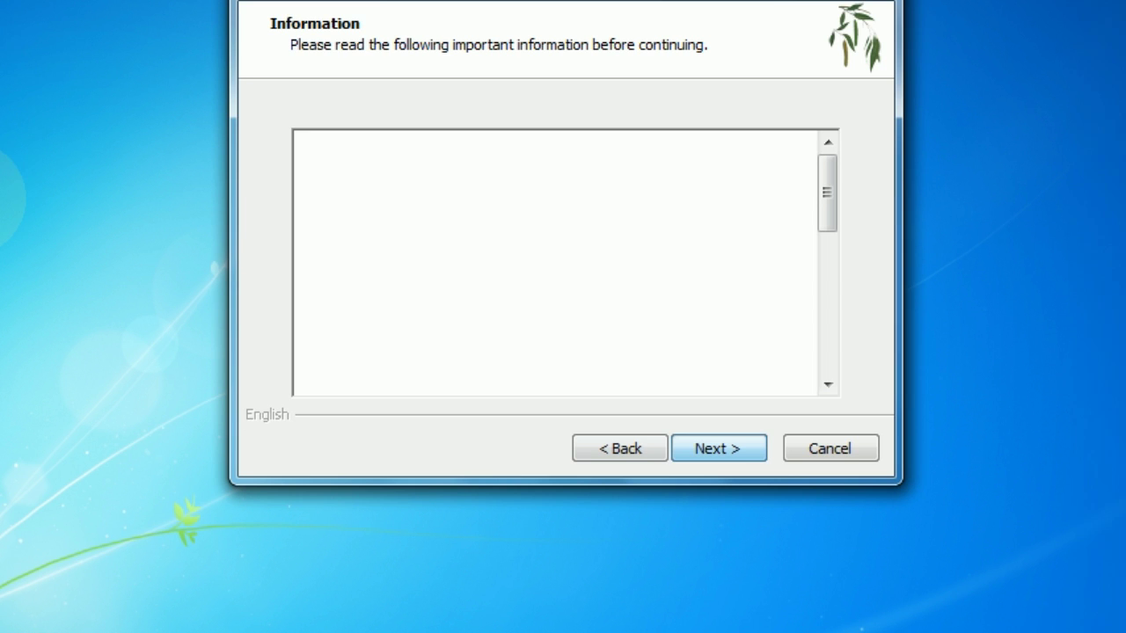
{"action": "left_click", "coordinate": [743, 451]}
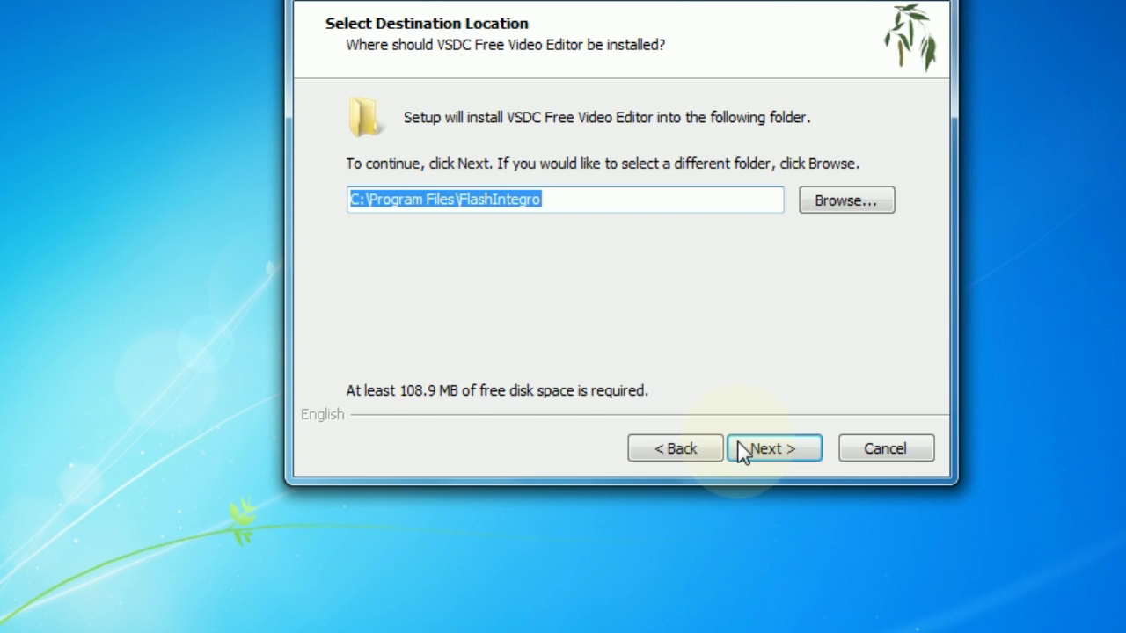
Change the install location from C:\Program Files\FlashIntegro to D:\FlashIntegro on New Volume (D:)
{"action": "left_click", "coordinate": [835, 216]}
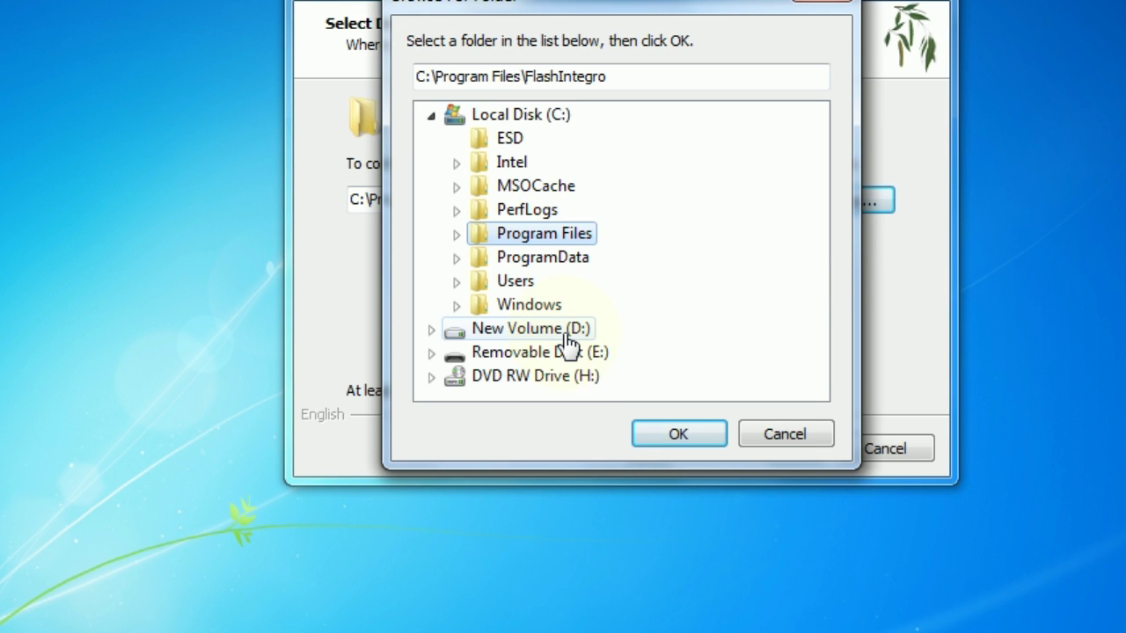
{"action": "left_click", "coordinate": [567, 335]}
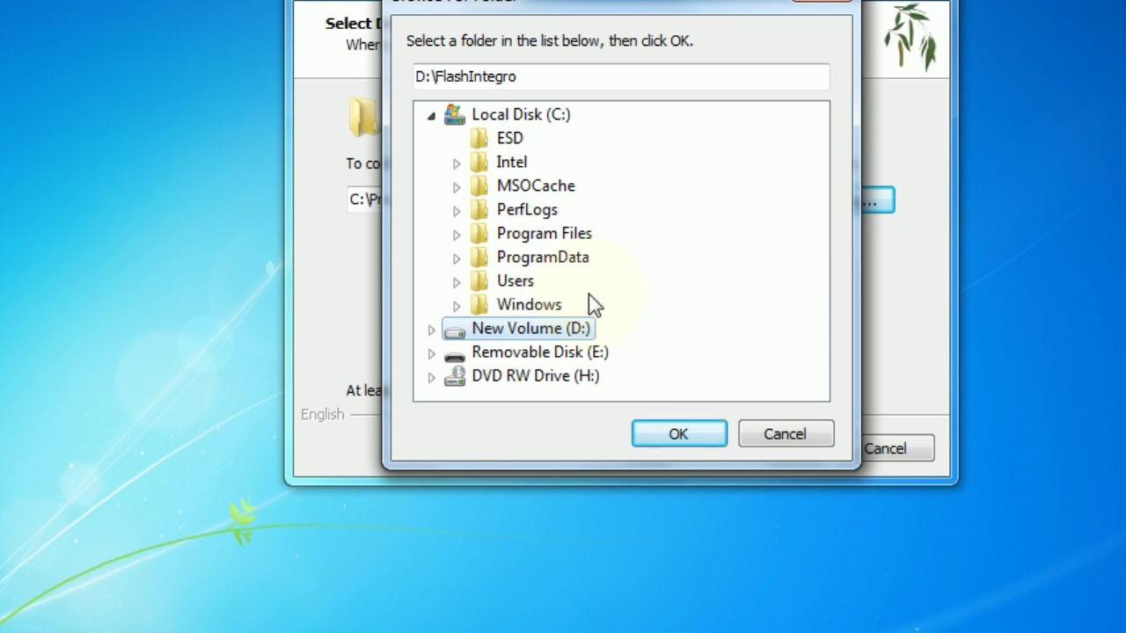
{"action": "left_click", "coordinate": [680, 433]}
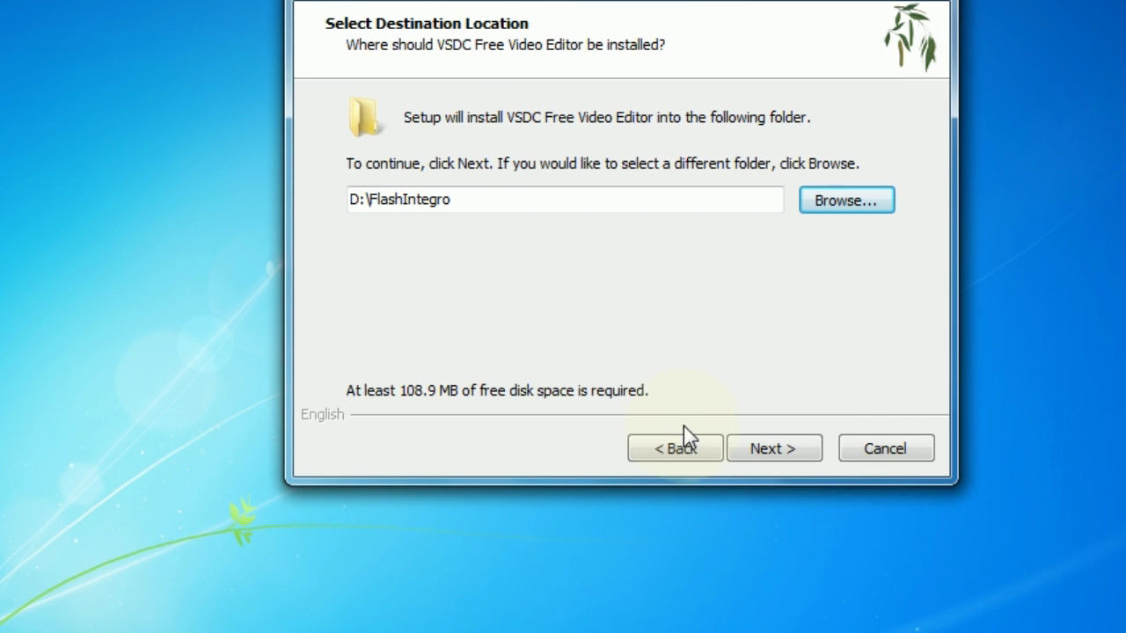
Keep the default Start Menu folder, desktop icon and file associations, and decline AVG Zen
{"action": "left_click", "coordinate": [780, 449]}
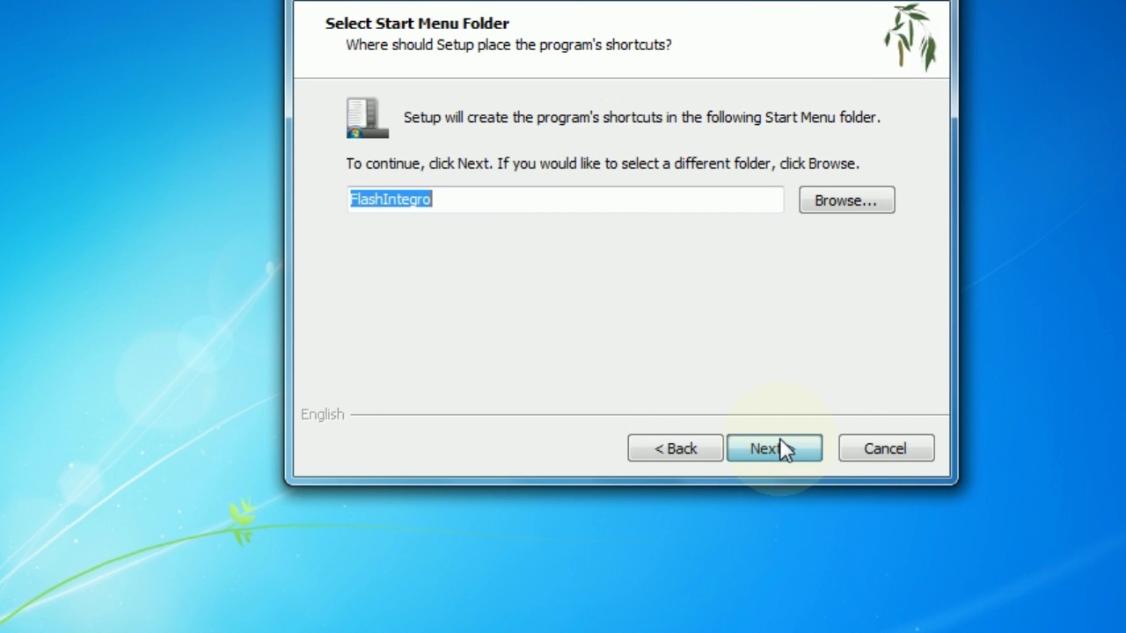
{"action": "left_click", "coordinate": [778, 448]}
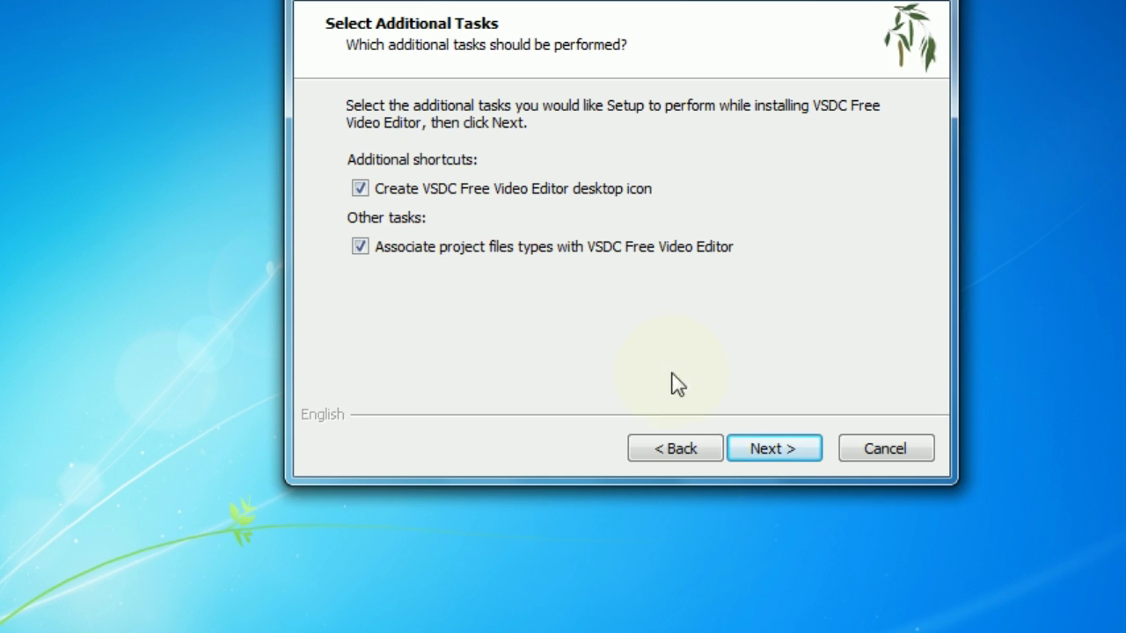
{"action": "left_click", "coordinate": [768, 453]}
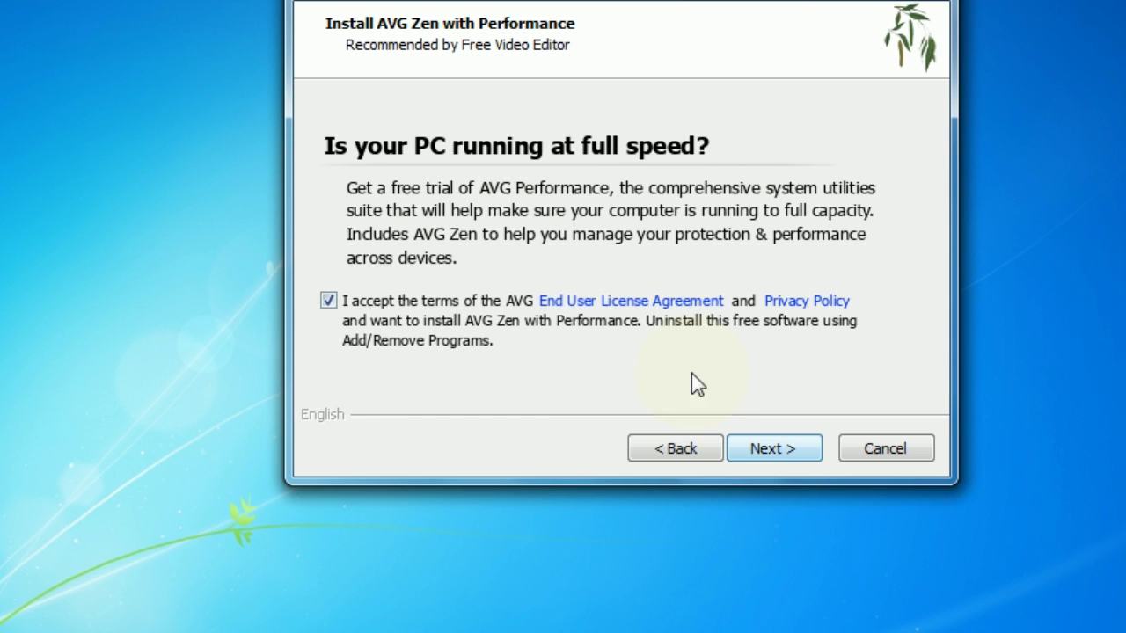
{"action": "left_click", "coordinate": [328, 301]}
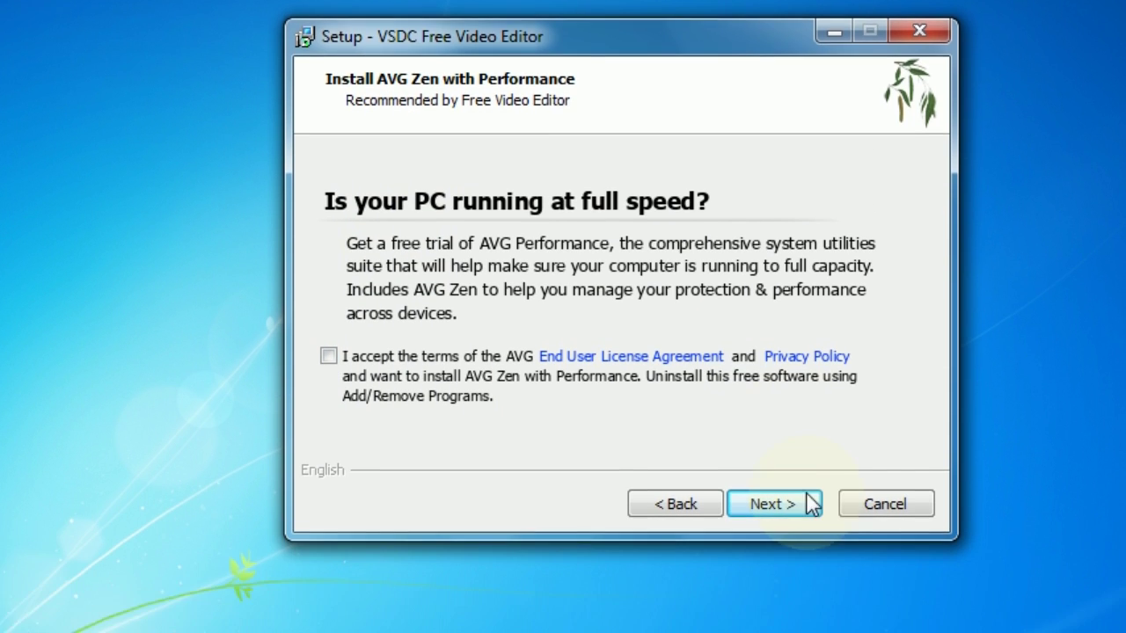
{"action": "left_click", "coordinate": [789, 450]}
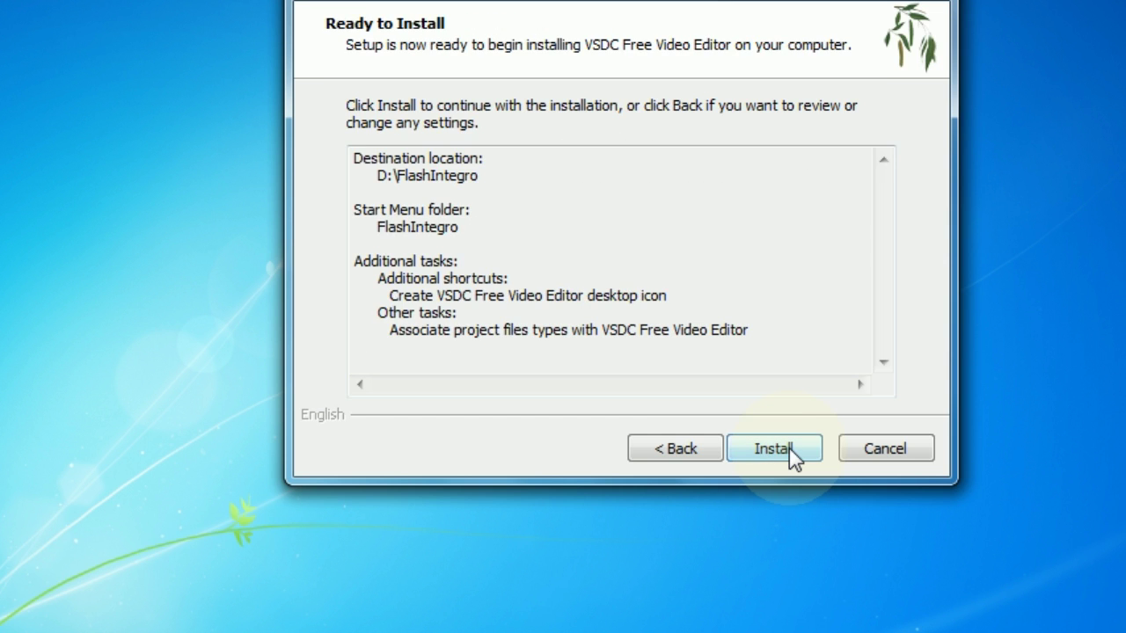
Install the editor into D:\FlashIntegro and wait for the Completing Setup page
{"action": "left_click", "coordinate": [790, 449]}
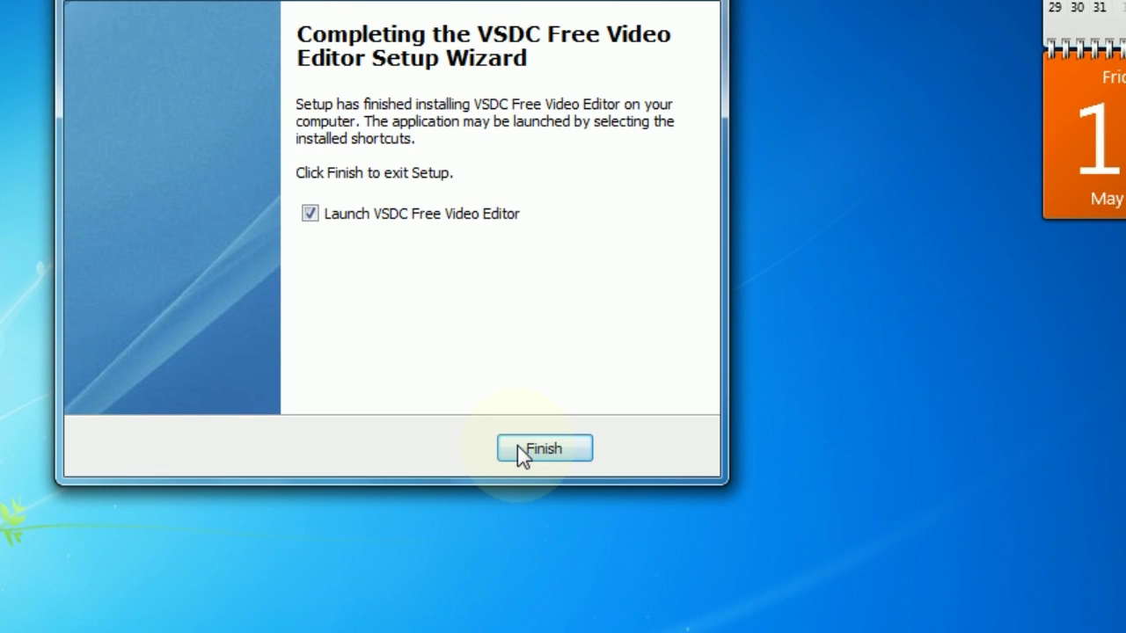
Finish setup to launch VSDC v4.0.1.479 and maximize its start-screen window
{"action": "left_click", "coordinate": [518, 446]}
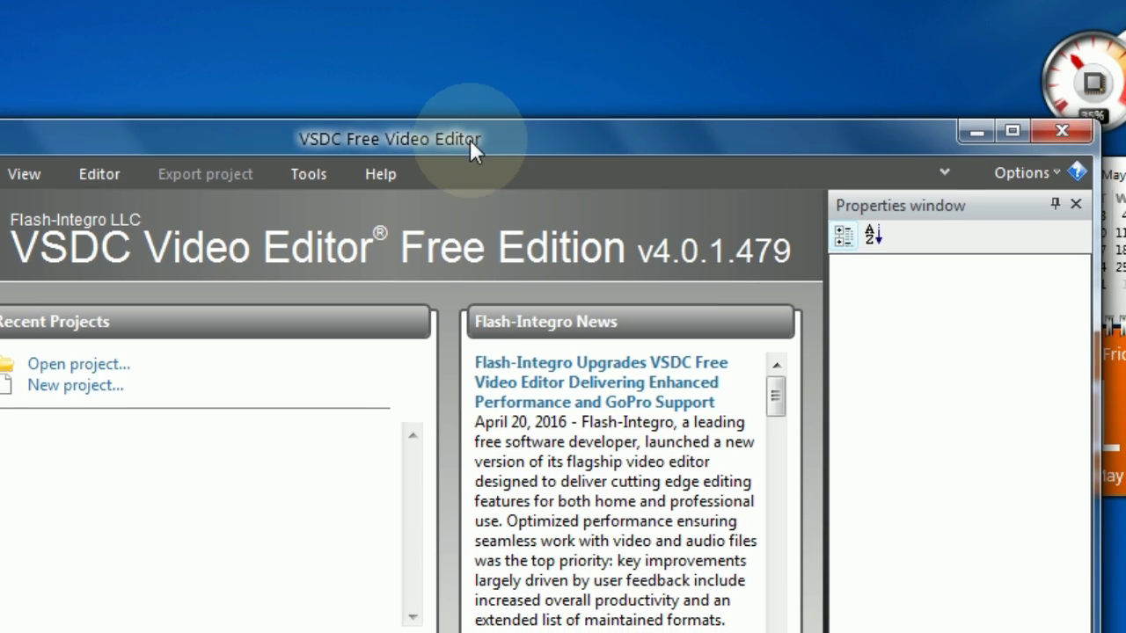
{"action": "left_click_drag", "start_coordinate": [469, 139], "coordinate": [475, 12]}
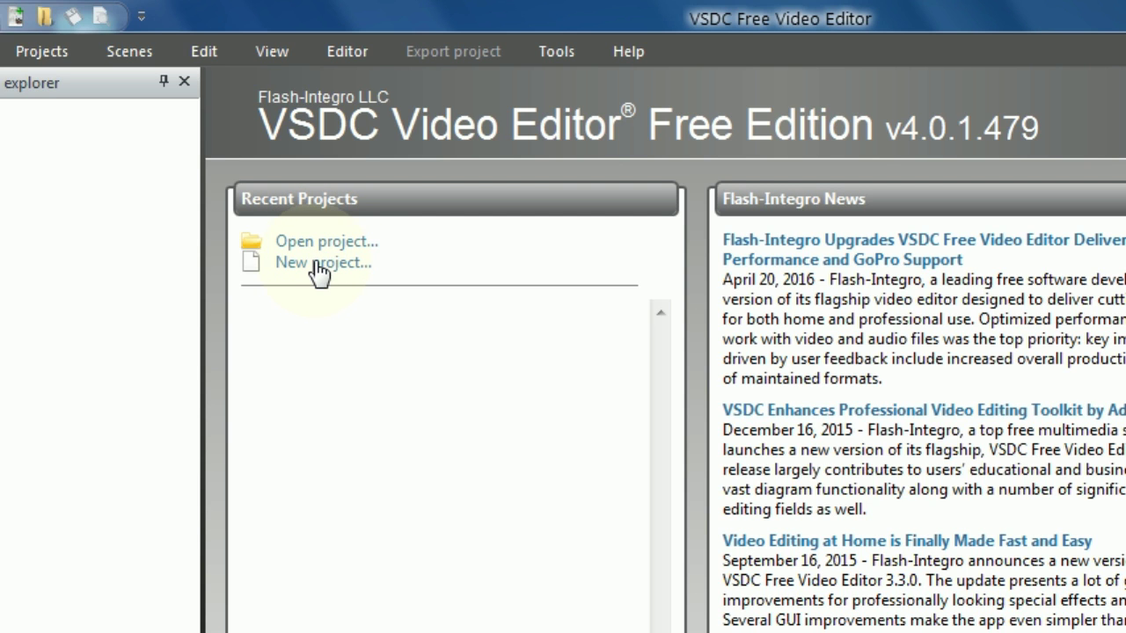
{"action": "left_click", "coordinate": [319, 264]}
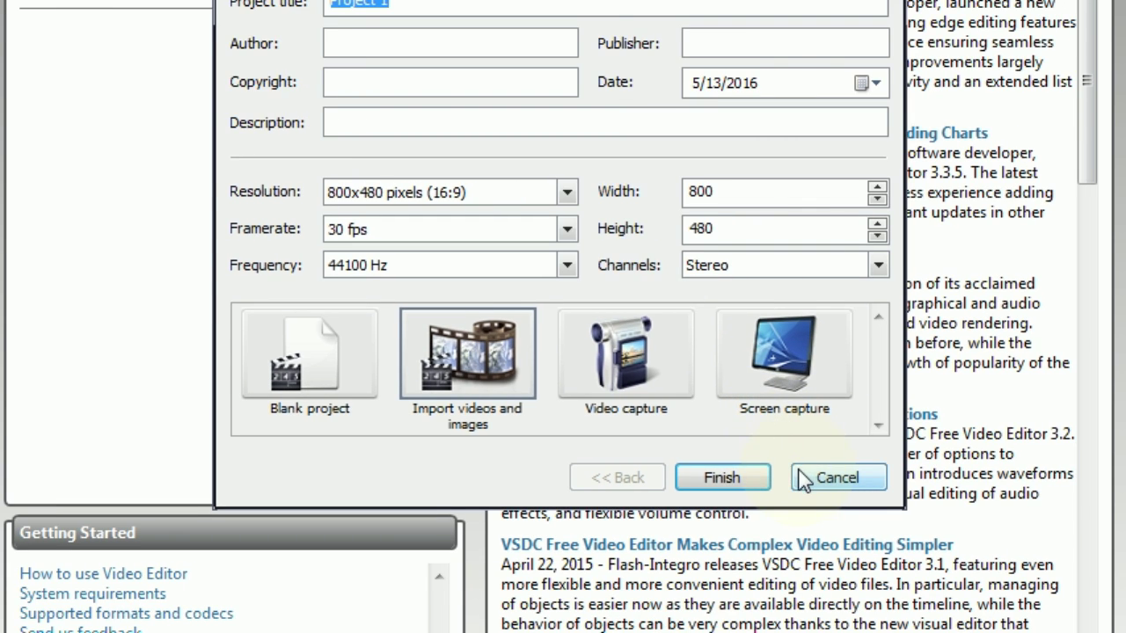
{"action": "left_click", "coordinate": [863, 533]}
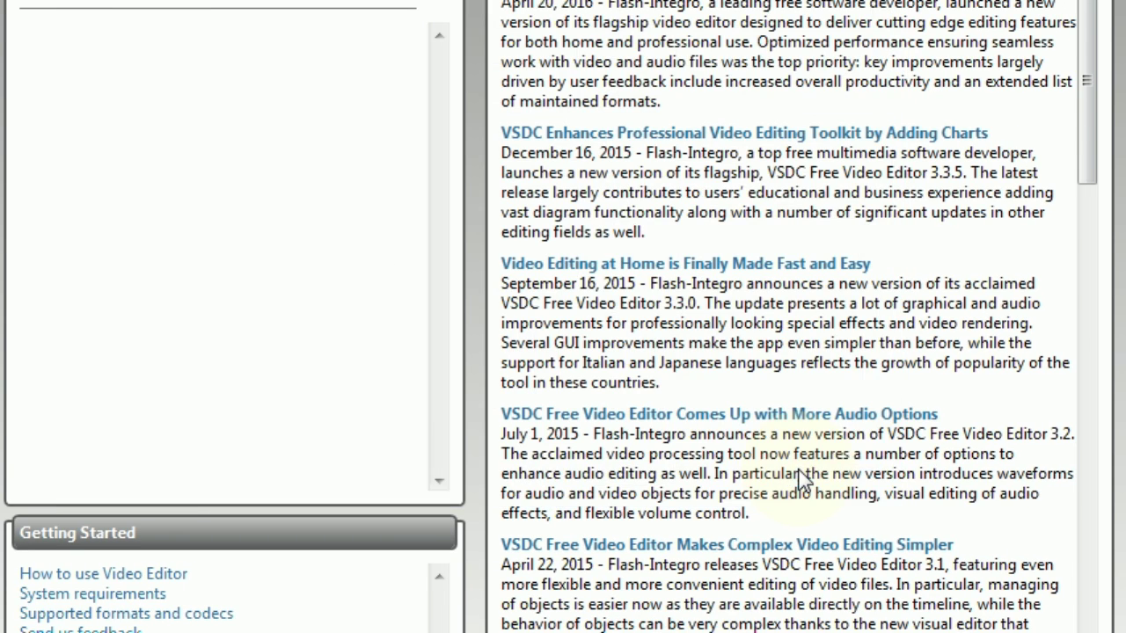